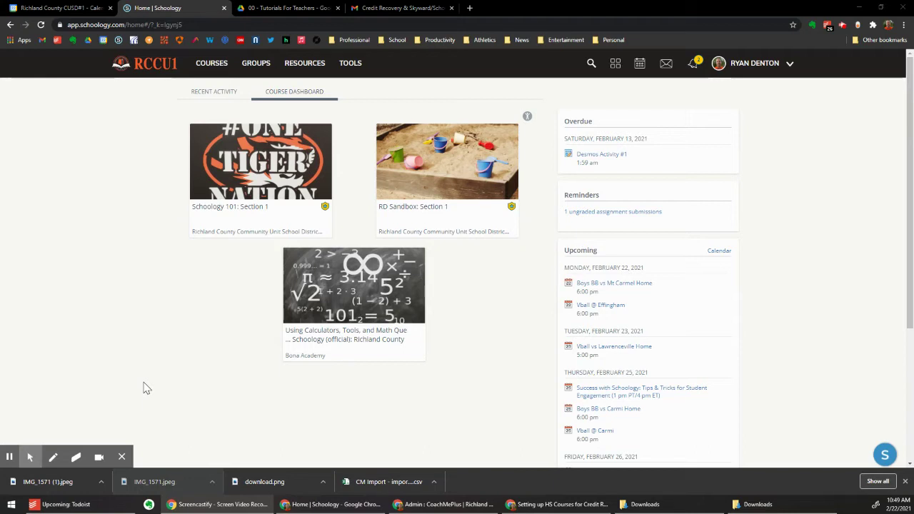
Step: Start creating a new course and set its school to Richland County High School
{"action": "left_click", "coordinate": [211, 68]}
{"action": "left_click", "coordinate": [765, 94]}
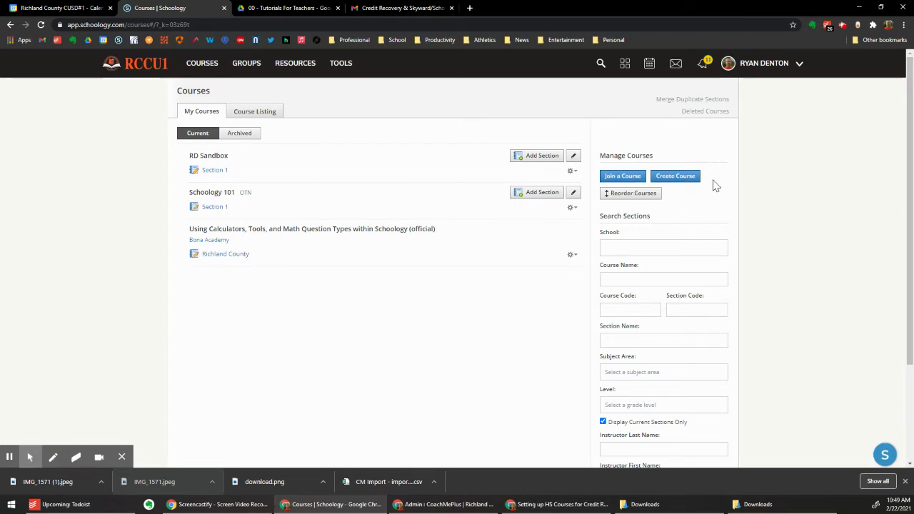
{"action": "left_click", "coordinate": [672, 178]}
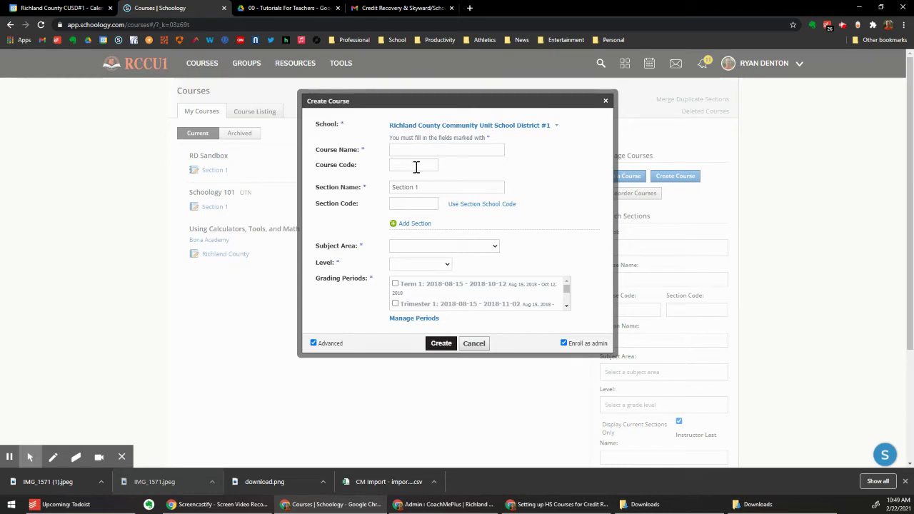
{"action": "left_click", "coordinate": [438, 127]}
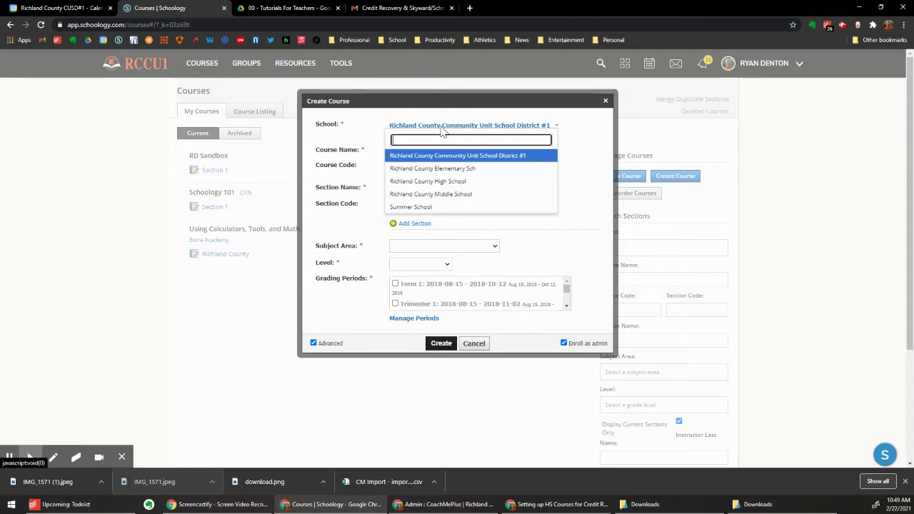
{"action": "left_click", "coordinate": [426, 183]}
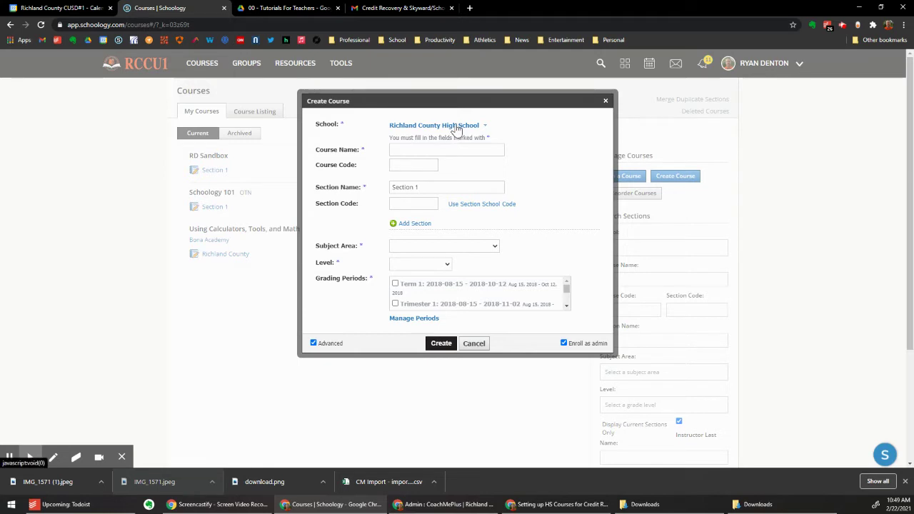
Step: Name the new course Credit Recovery History
{"action": "left_click", "coordinate": [425, 150]}
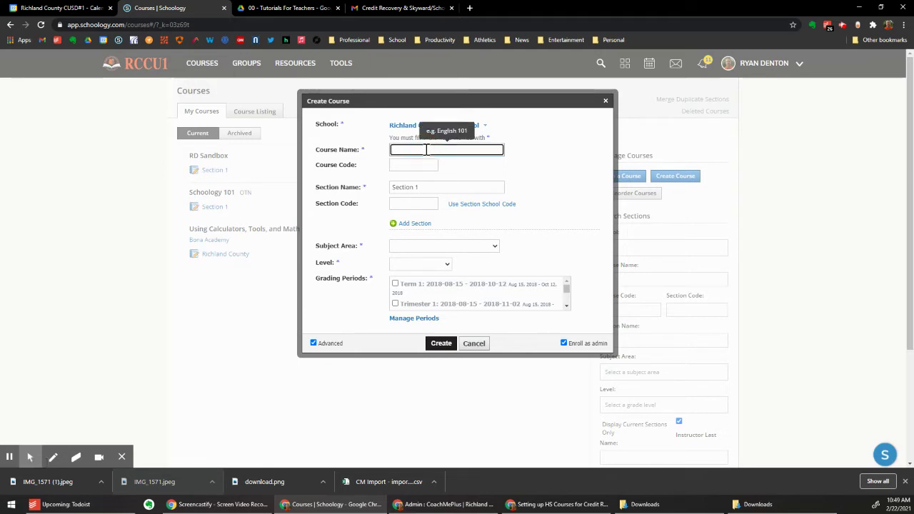
{"action": "type", "text": "Credit Recovery History"}
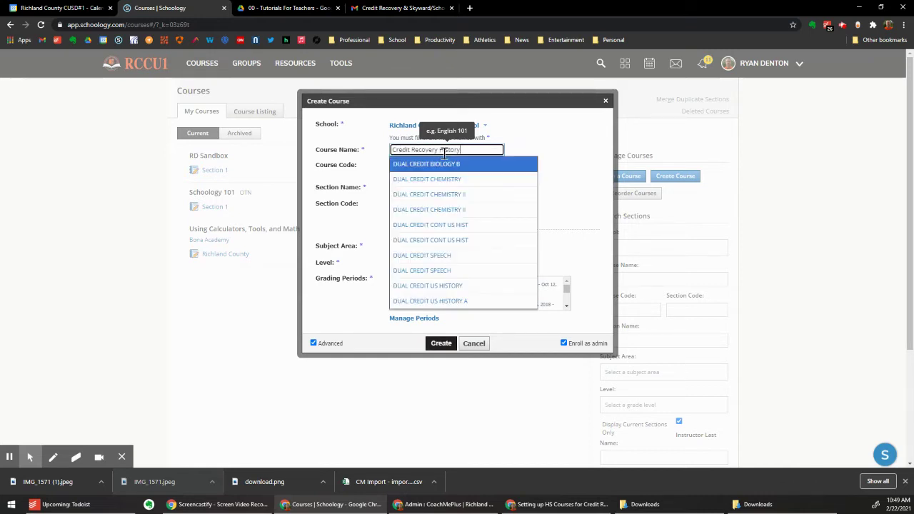
{"action": "left_click", "coordinate": [551, 146]}
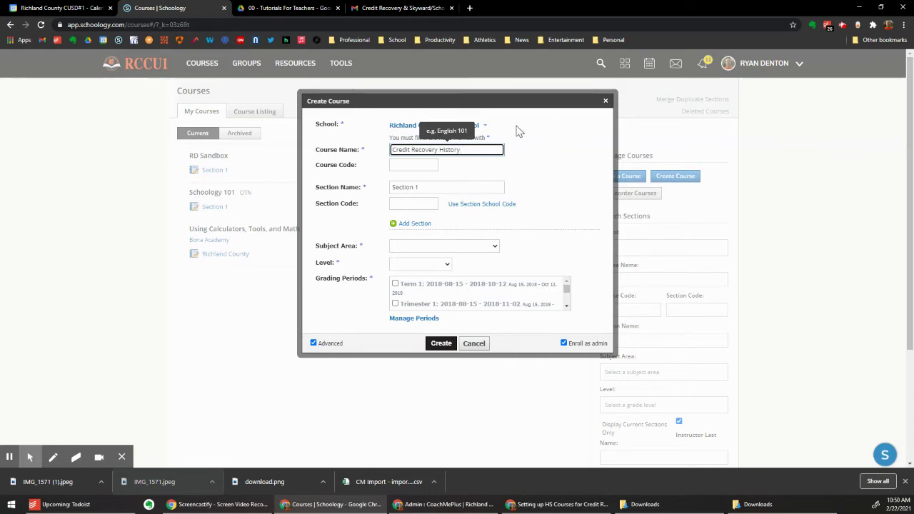
{"action": "left_click", "coordinate": [577, 136]}
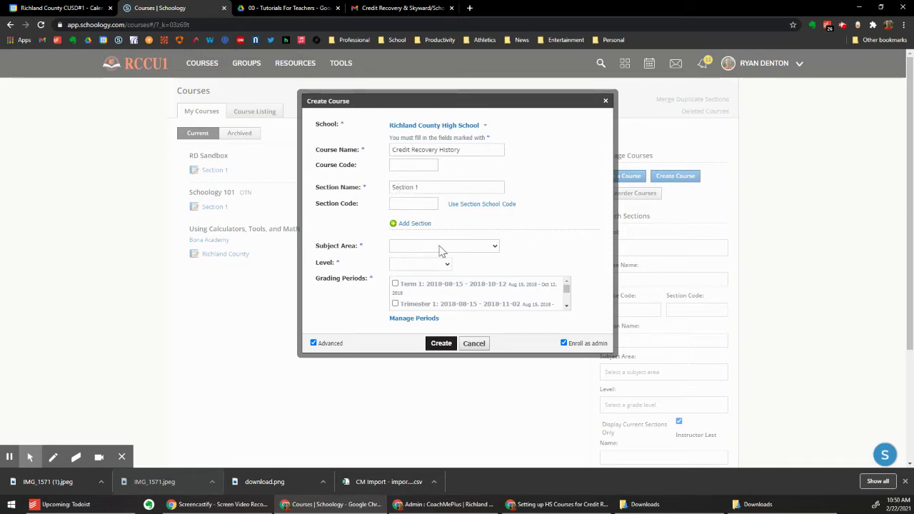
Step: Set the course's subject area to Social Studies and its level to 11
{"action": "left_click", "coordinate": [433, 247]}
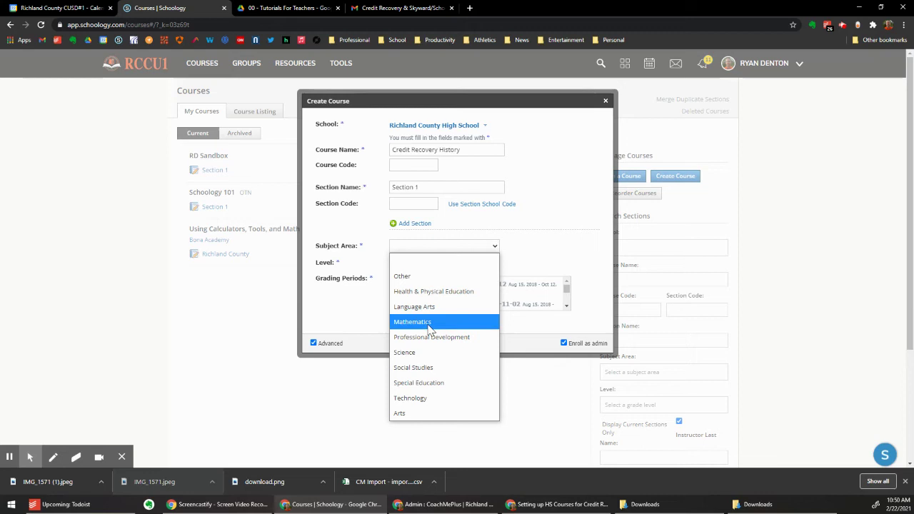
{"action": "left_click", "coordinate": [424, 367]}
{"action": "left_click", "coordinate": [415, 264]}
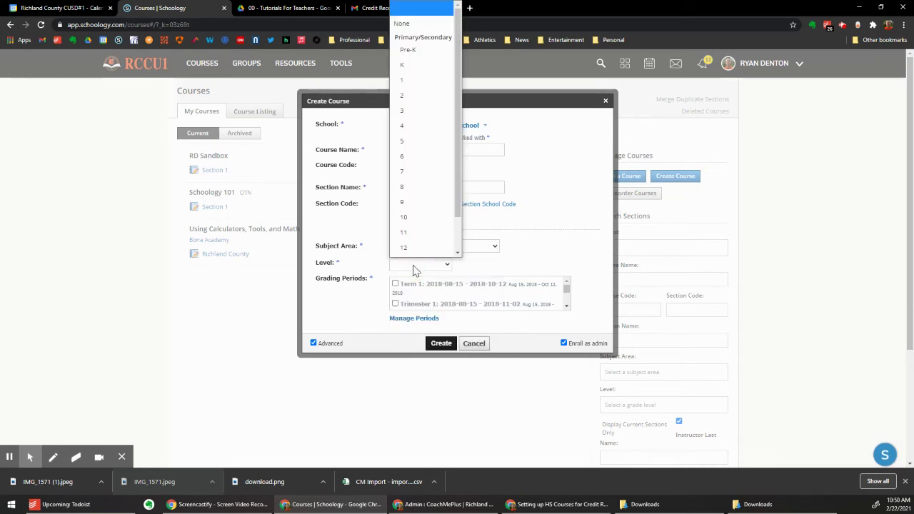
{"action": "left_click", "coordinate": [409, 244]}
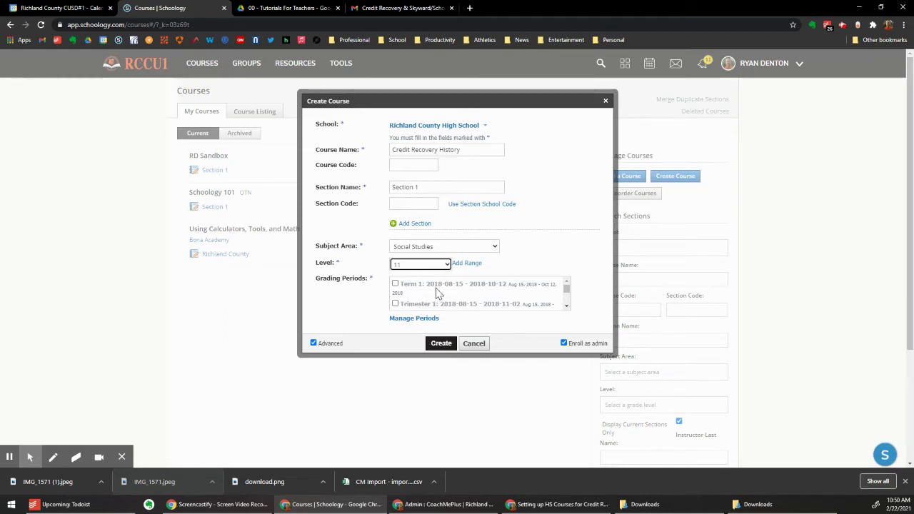
Step: Assign the HS Credit Recovery grading period and create the course
{"action": "scroll", "coordinate": [437, 294], "scroll_direction": "down", "scroll_amount": 2}
{"action": "scroll", "coordinate": [437, 294], "scroll_direction": "down", "scroll_amount": 5}
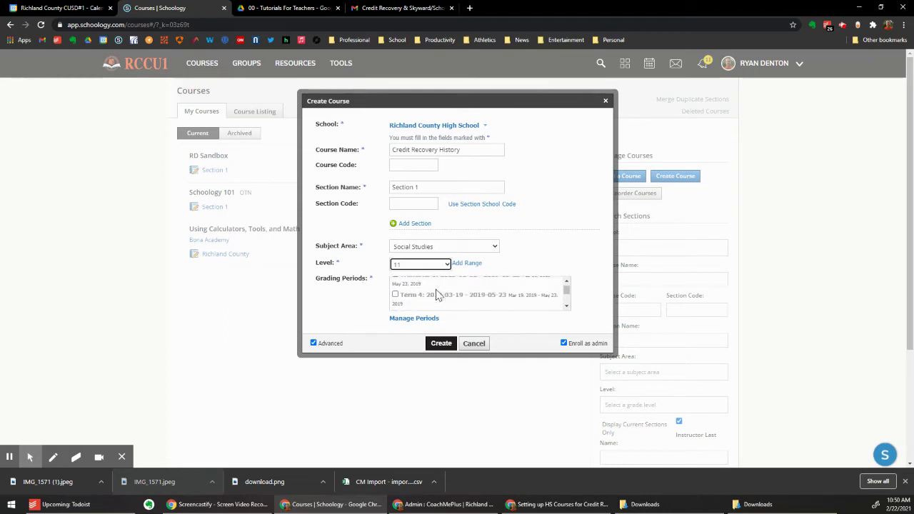
{"action": "scroll", "coordinate": [437, 294], "scroll_direction": "down", "scroll_amount": 4}
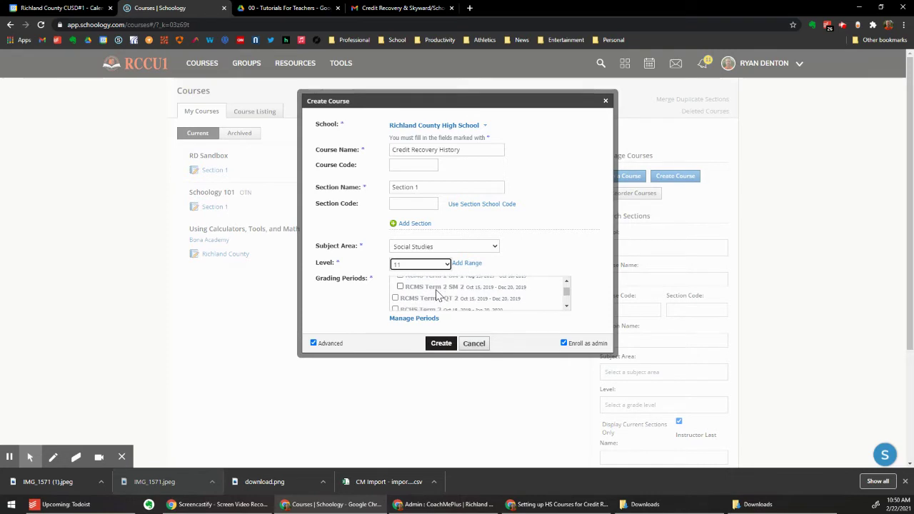
{"action": "scroll", "coordinate": [438, 295], "scroll_direction": "down", "scroll_amount": 4}
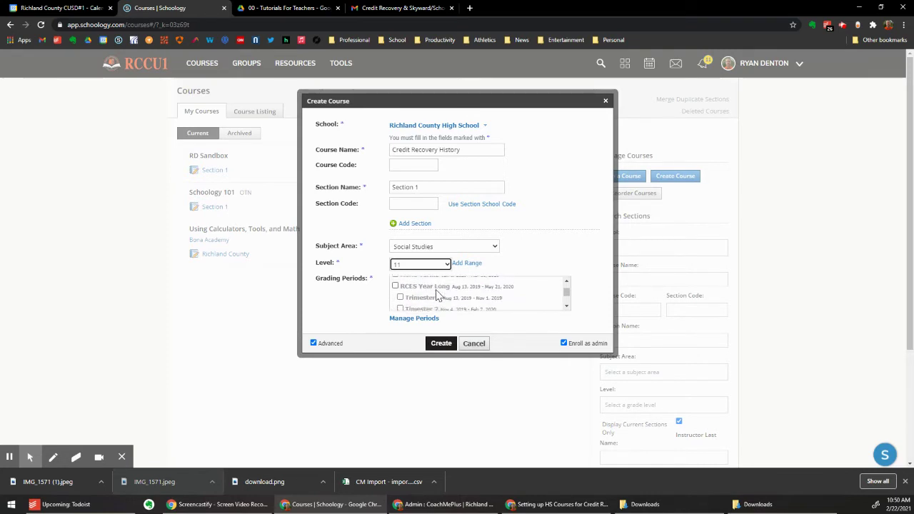
{"action": "scroll", "coordinate": [439, 295], "scroll_direction": "down", "scroll_amount": 2}
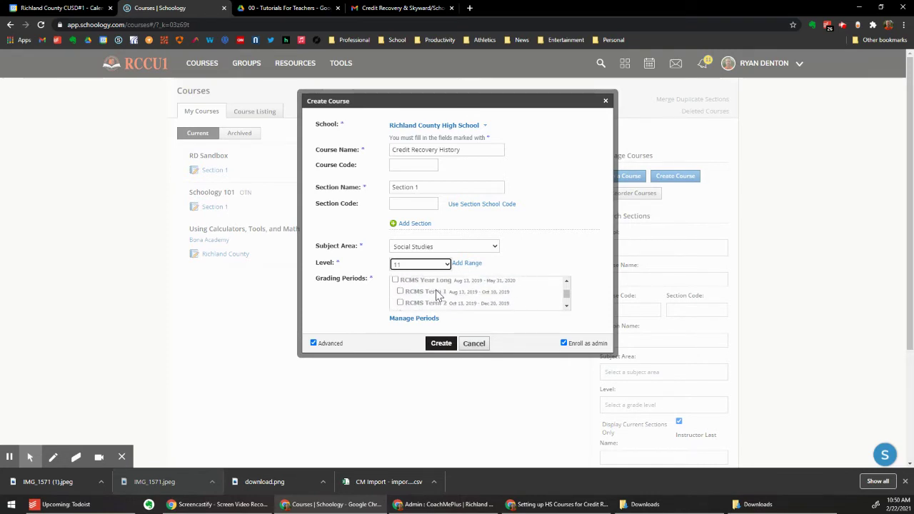
{"action": "scroll", "coordinate": [438, 295], "scroll_direction": "down", "scroll_amount": 2}
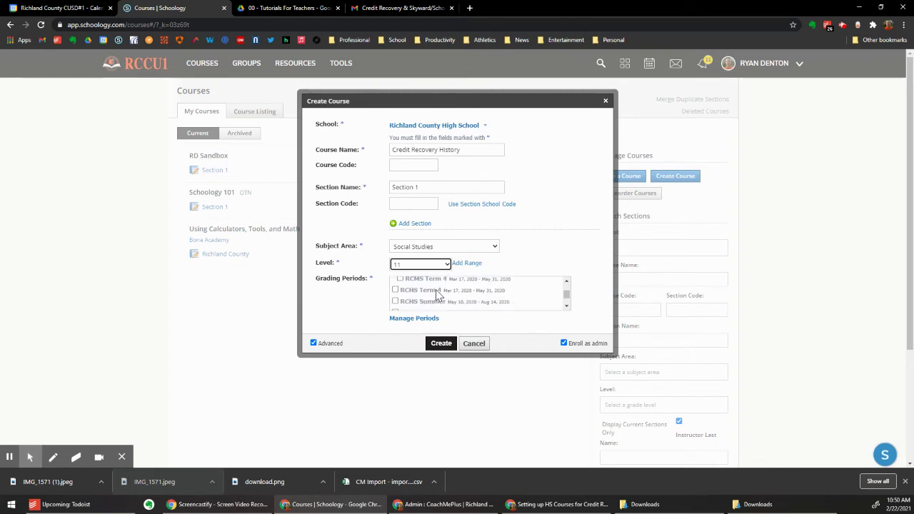
{"action": "scroll", "coordinate": [439, 295], "scroll_direction": "down", "scroll_amount": 5}
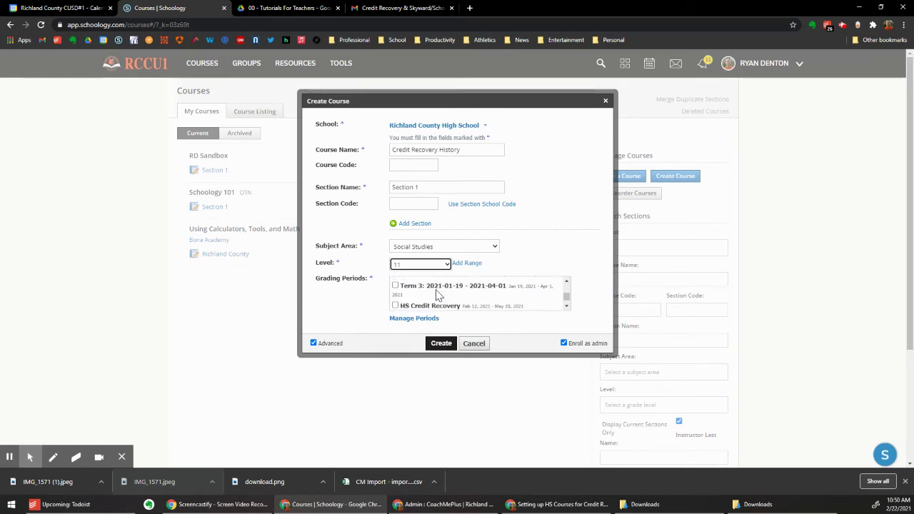
{"action": "scroll", "coordinate": [437, 295], "scroll_direction": "down", "scroll_amount": 1}
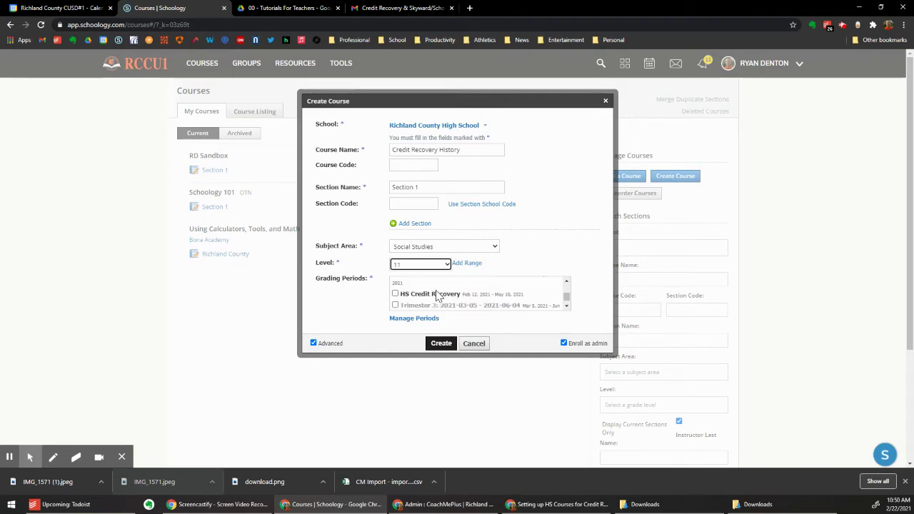
{"action": "left_click", "coordinate": [396, 294]}
{"action": "left_click", "coordinate": [438, 343]}
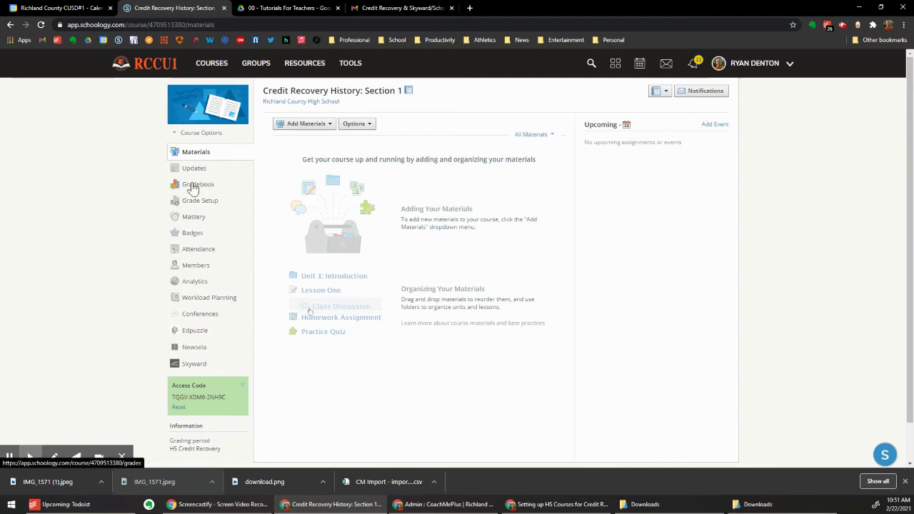
Step: Start adding course members from Richland County High School and select the first student by searching for the name
{"action": "left_click", "coordinate": [194, 265]}
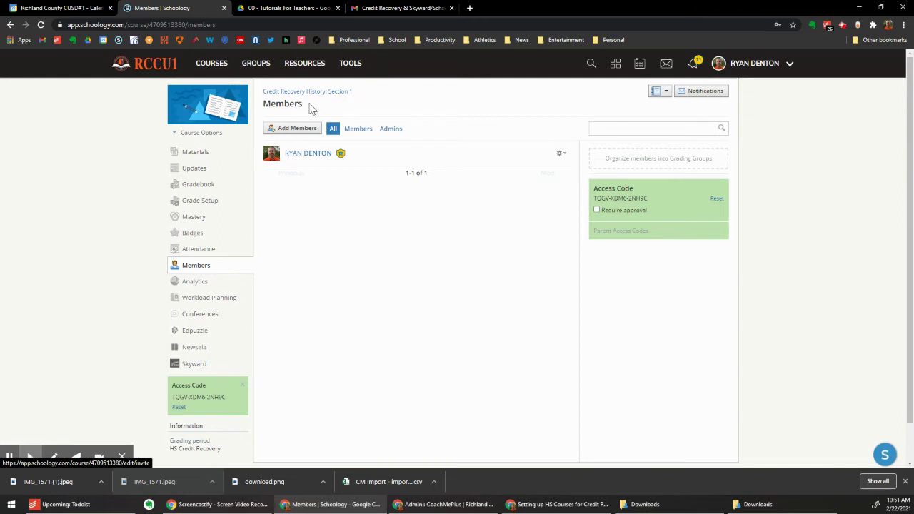
{"action": "left_click", "coordinate": [285, 128]}
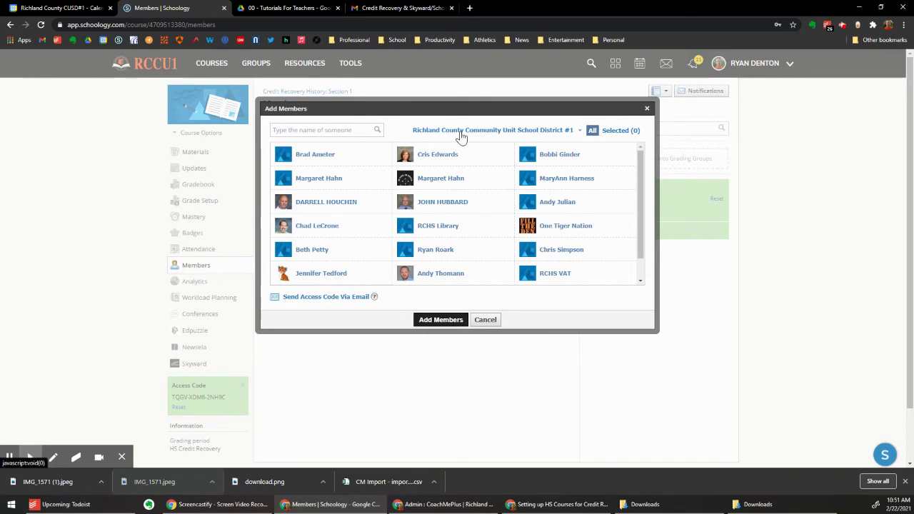
{"action": "left_click", "coordinate": [461, 133]}
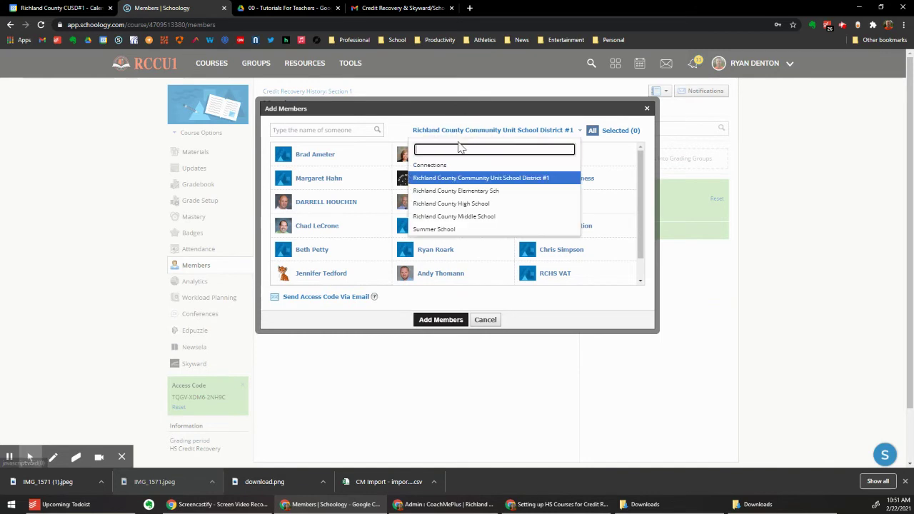
{"action": "left_click", "coordinate": [451, 205]}
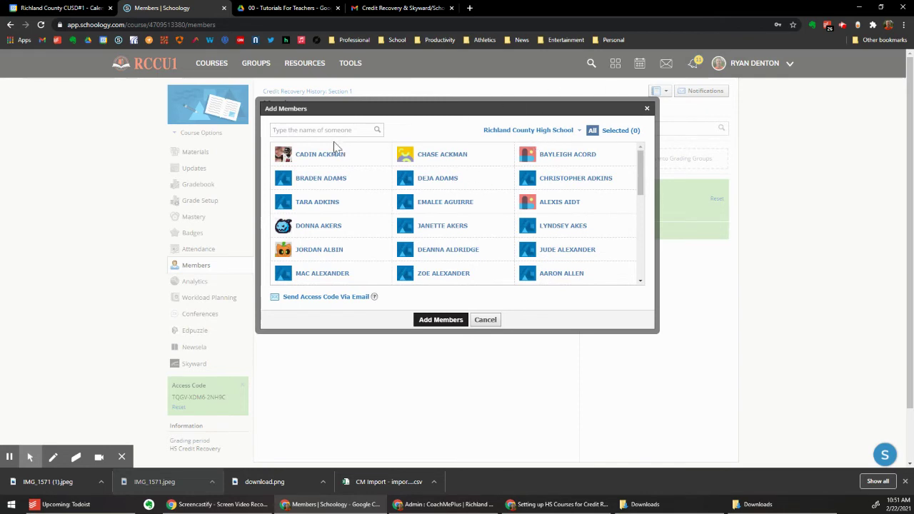
{"action": "left_click", "coordinate": [306, 131]}
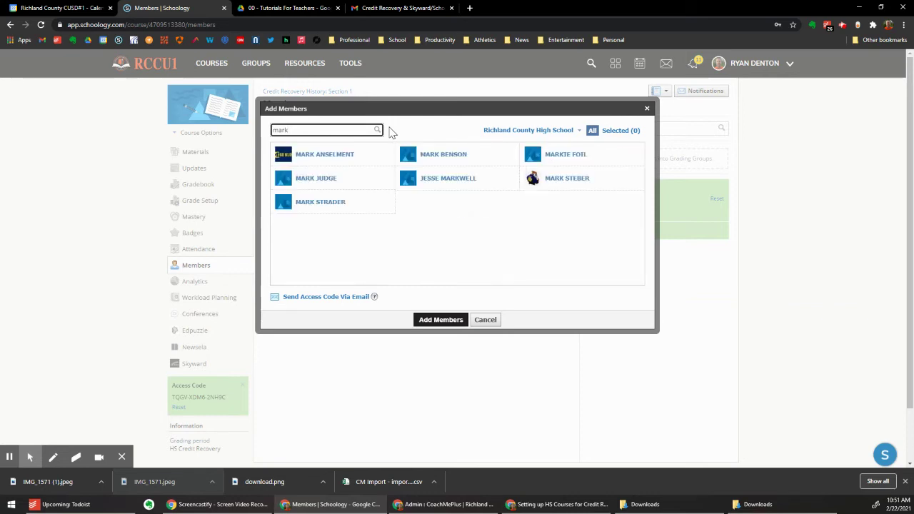
{"action": "left_click", "coordinate": [307, 159]}
Step: Search for and select two more students by name, and add all selected students to the course
{"action": "double_click", "coordinate": [305, 130]}
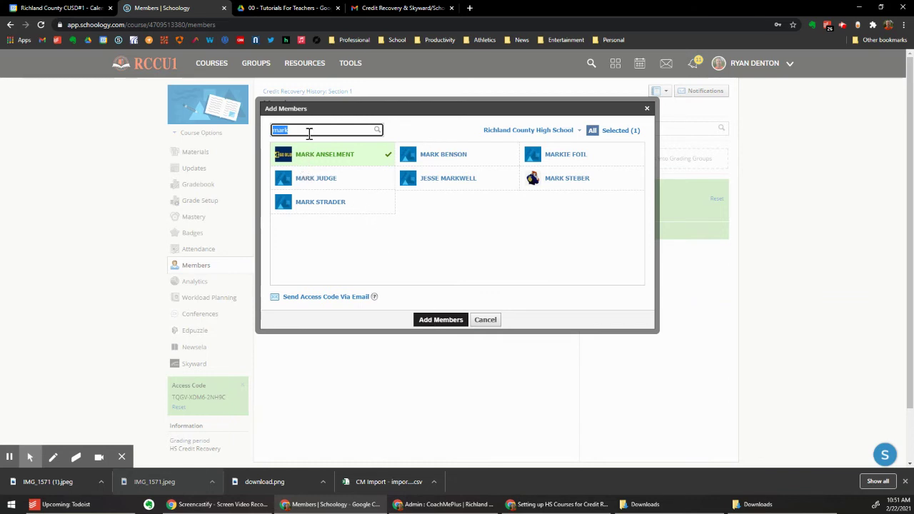
{"action": "type", "text": "klay"}
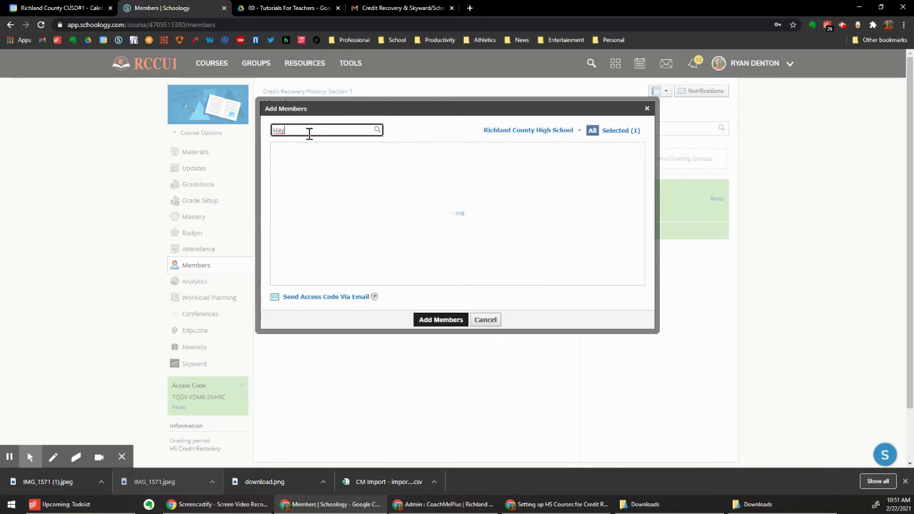
{"action": "left_click", "coordinate": [319, 163]}
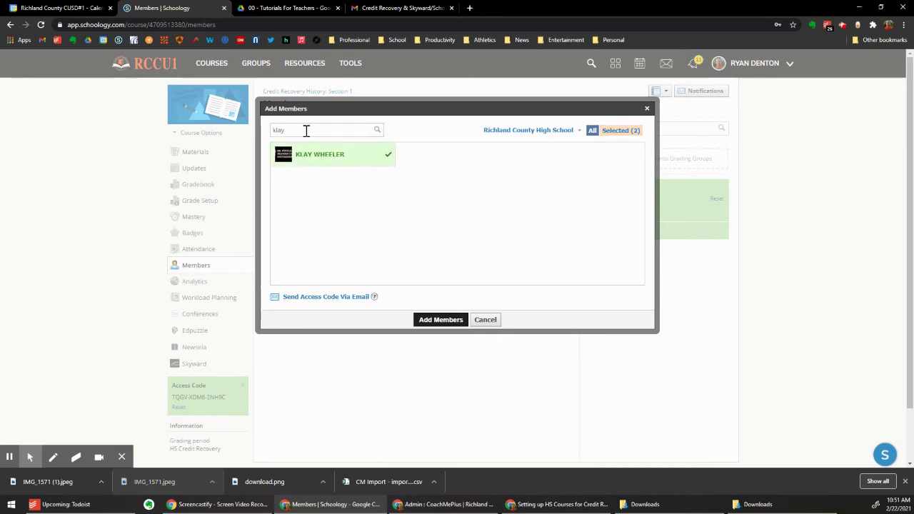
{"action": "left_click", "coordinate": [306, 130]}
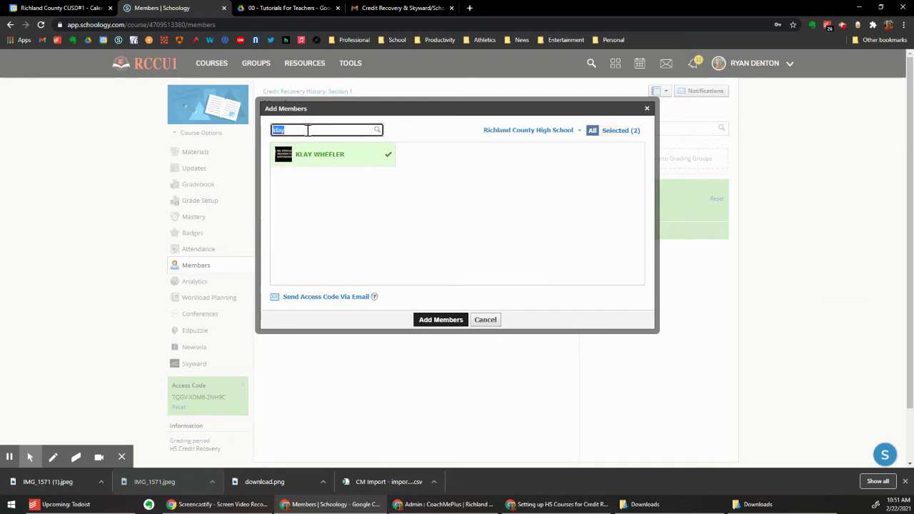
{"action": "type", "text": "nealis"}
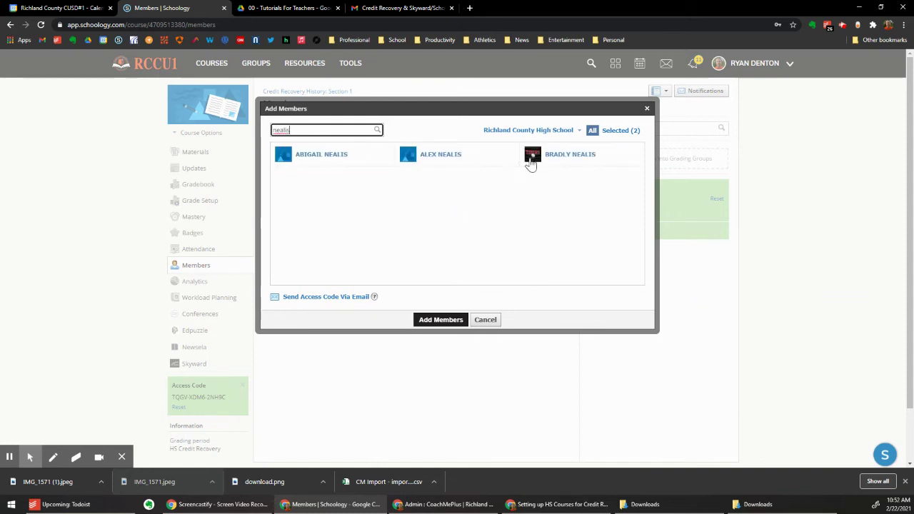
{"action": "left_click", "coordinate": [559, 160]}
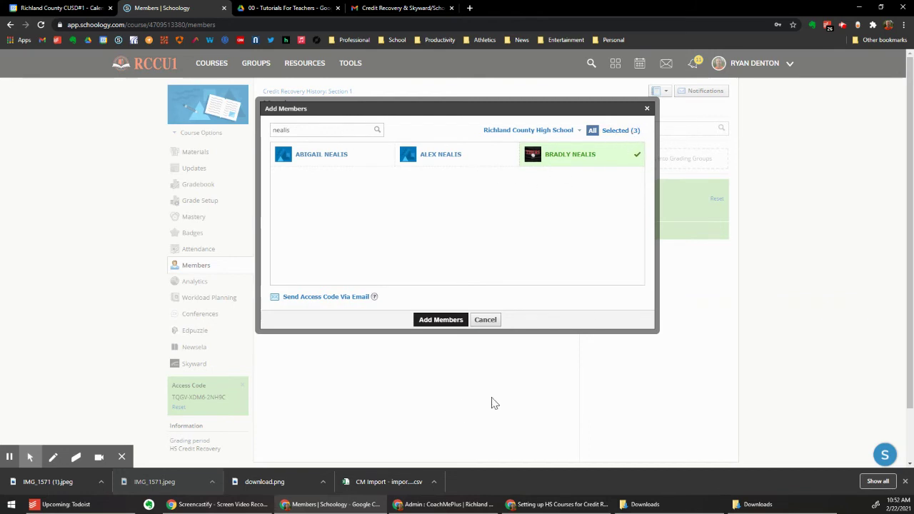
{"action": "left_click", "coordinate": [438, 320]}
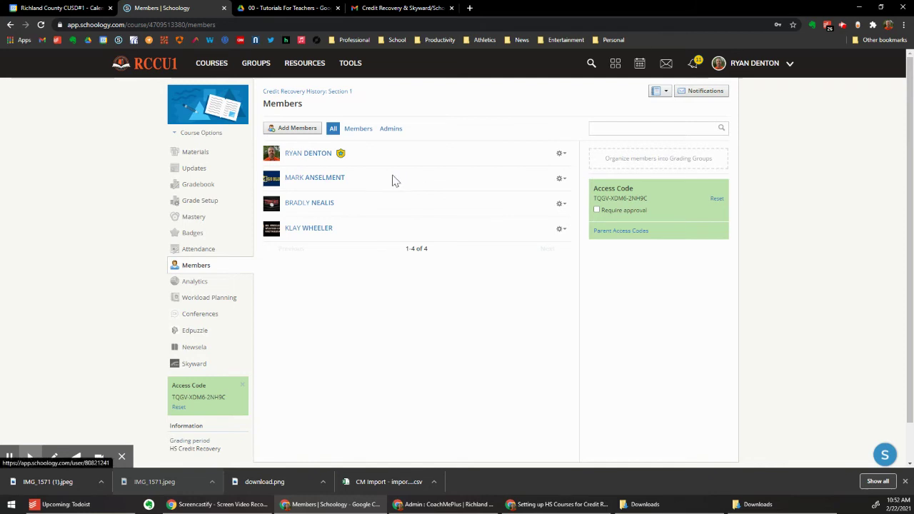
Step: Review the management options available for the first enrolled student
{"action": "left_click", "coordinate": [560, 180]}
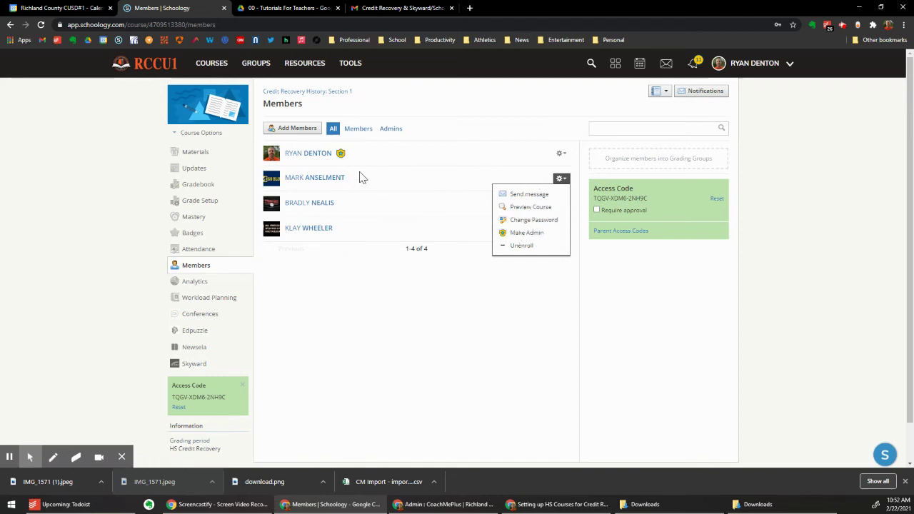
{"action": "left_click", "coordinate": [372, 288]}
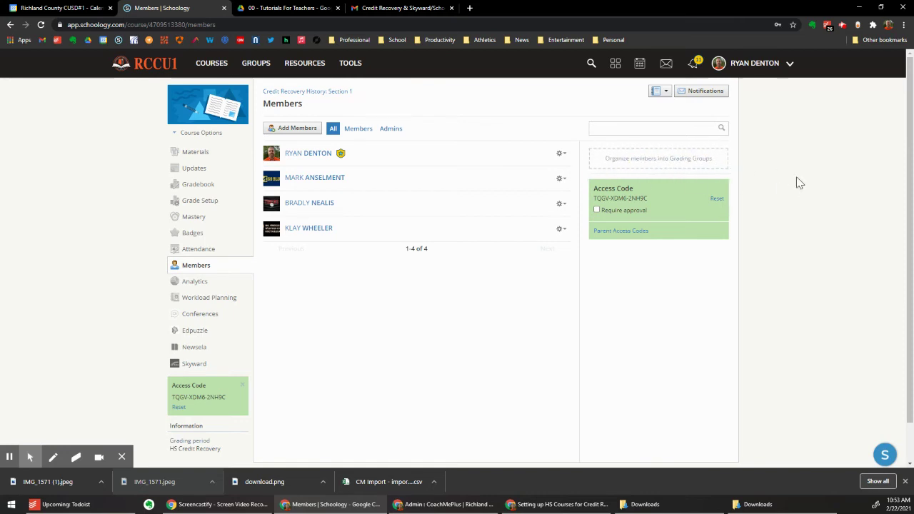
Step: Start a new grading group for the course and select the first two listed students as its members
{"action": "left_click", "coordinate": [650, 165]}
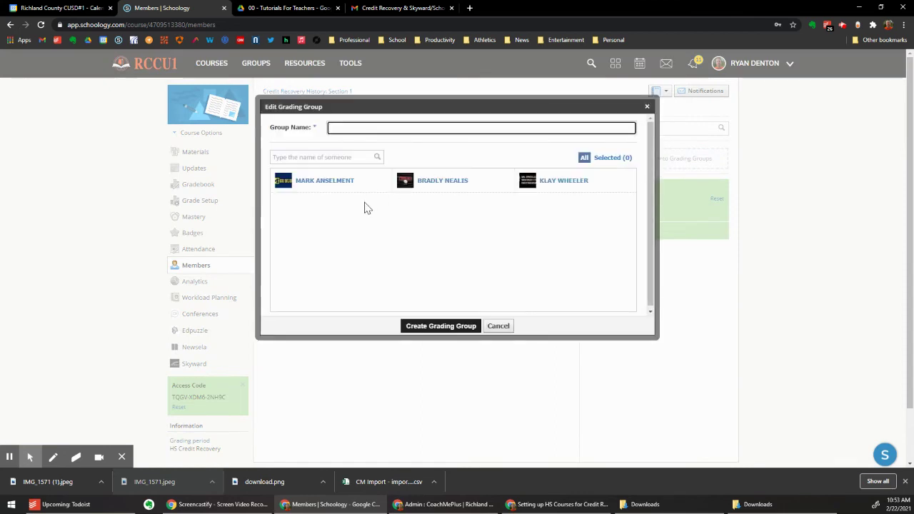
{"action": "left_click", "coordinate": [316, 183]}
{"action": "left_click", "coordinate": [451, 183]}
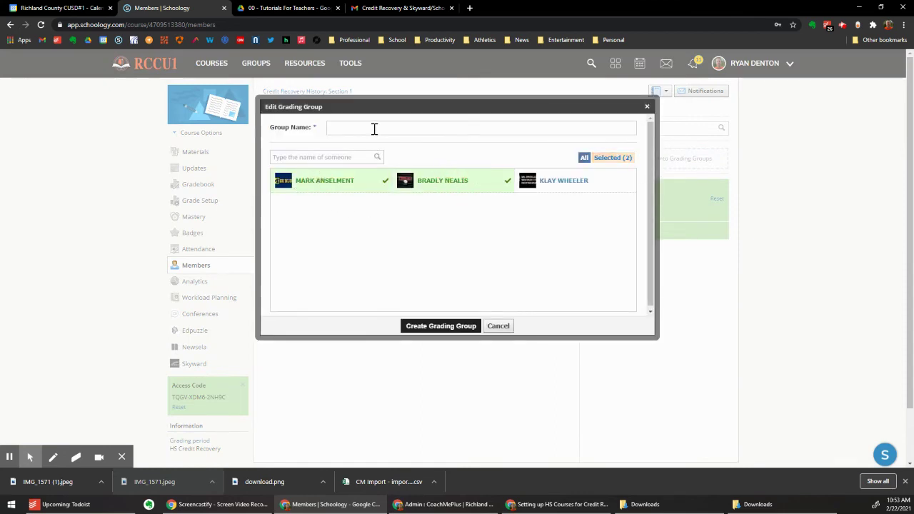
Step: Name the grading group US History and create it
{"action": "left_click", "coordinate": [372, 129]}
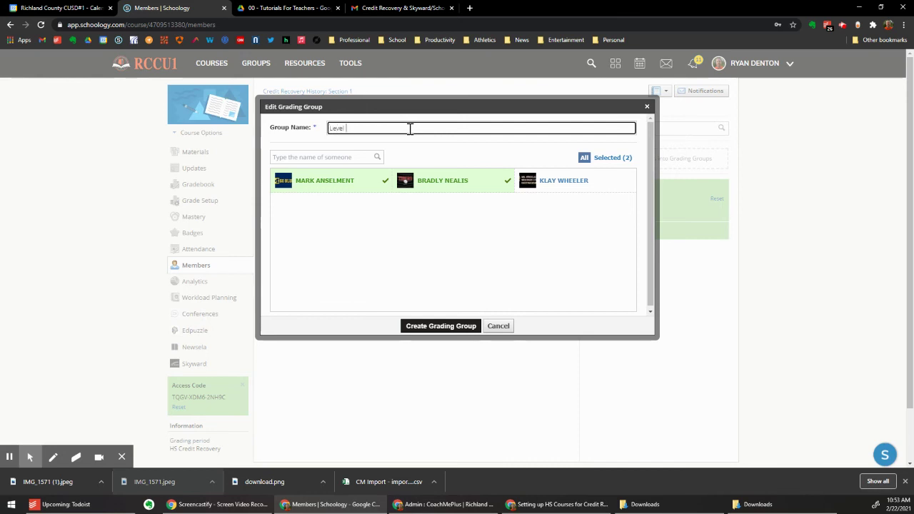
{"action": "type", "text": "Group"}
{"action": "key", "text": "BackSpace"}
{"action": "key", "text": "BackSpace"}
{"action": "key", "text": "BackSpace"}
{"action": "key", "text": "BackSpace"}
{"action": "key", "text": "BackSpace"}
{"action": "key", "text": "BackSpace"}
{"action": "left_click", "coordinate": [436, 328]}
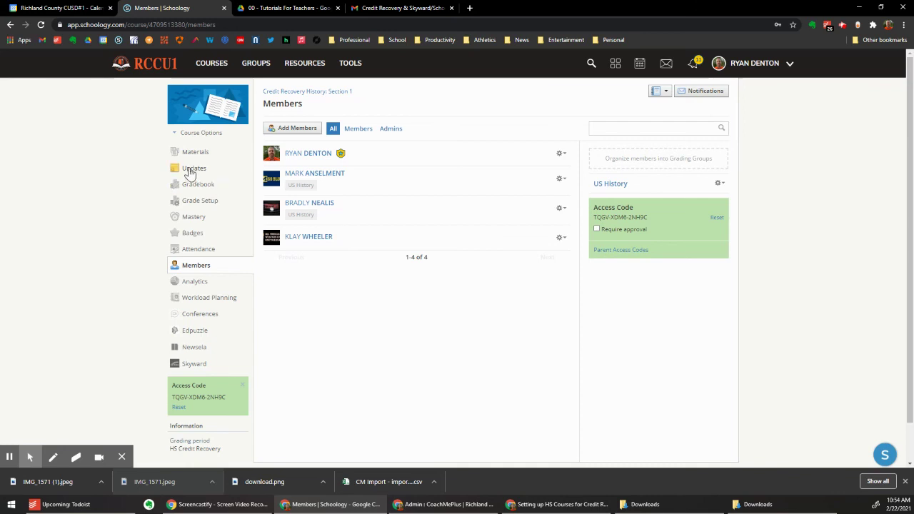
Step: Start a new assignment in the course materials, assign it individually to the US History grading group, and discard it
{"action": "left_click", "coordinate": [199, 157]}
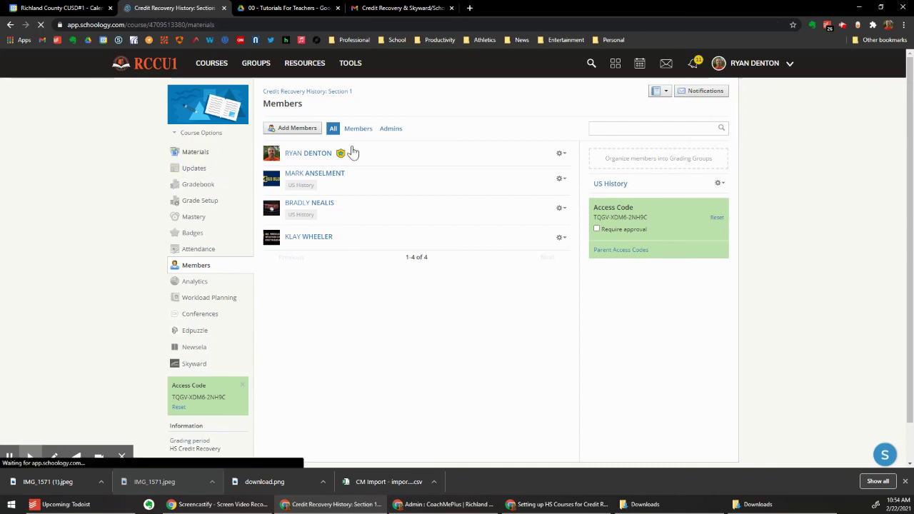
{"action": "left_click", "coordinate": [317, 125]}
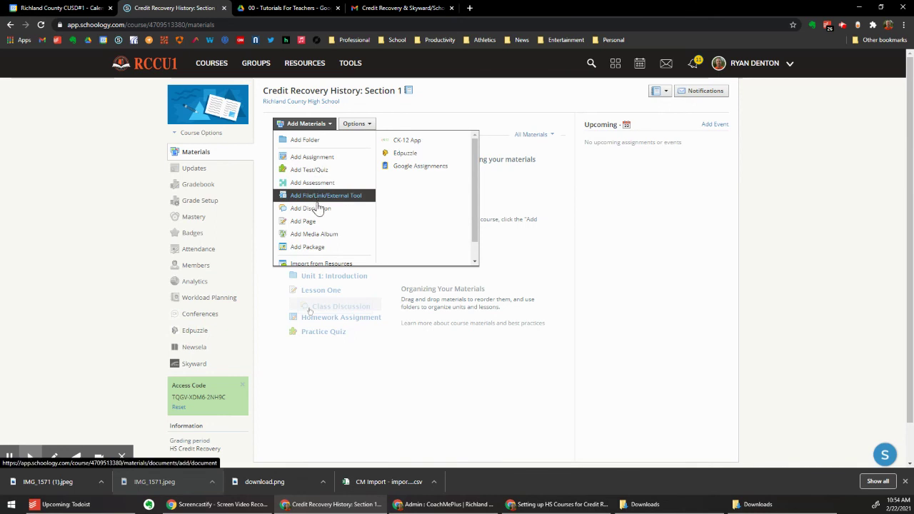
{"action": "left_click", "coordinate": [312, 156]}
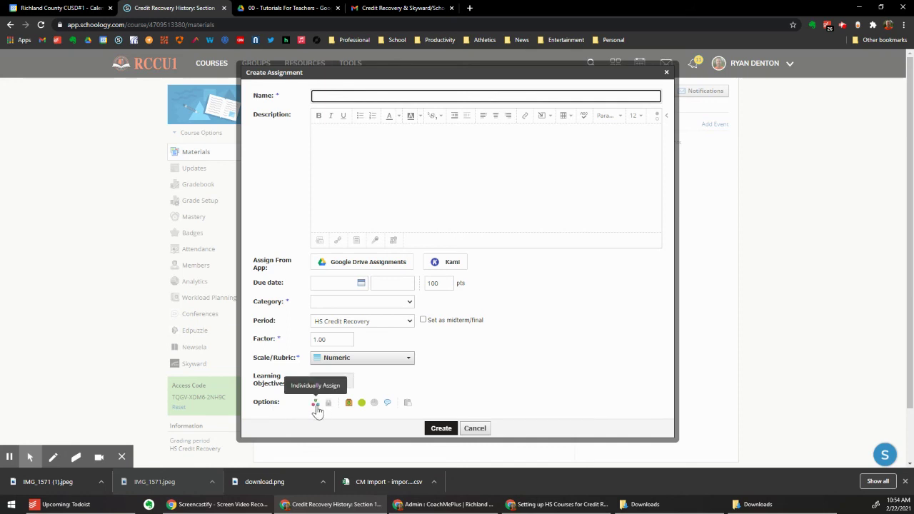
{"action": "left_click", "coordinate": [316, 405]}
{"action": "left_click", "coordinate": [326, 373]}
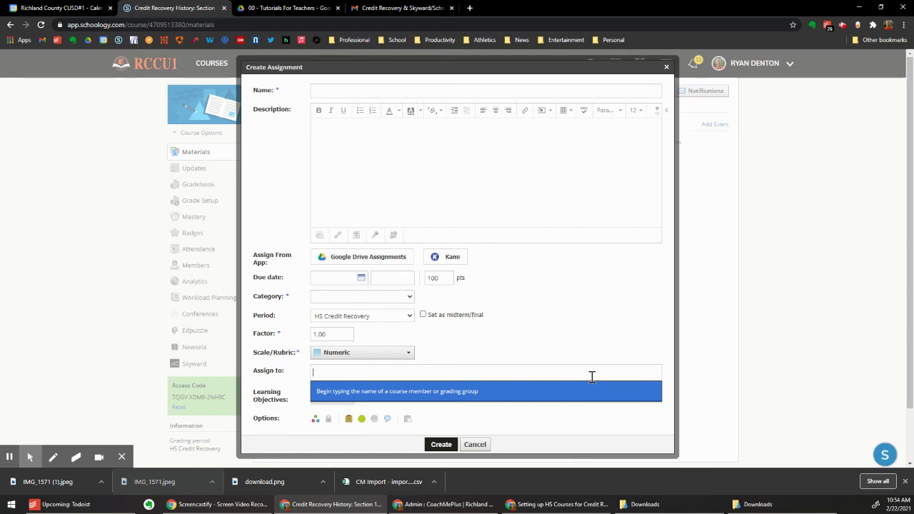
{"action": "type", "text": "us"}
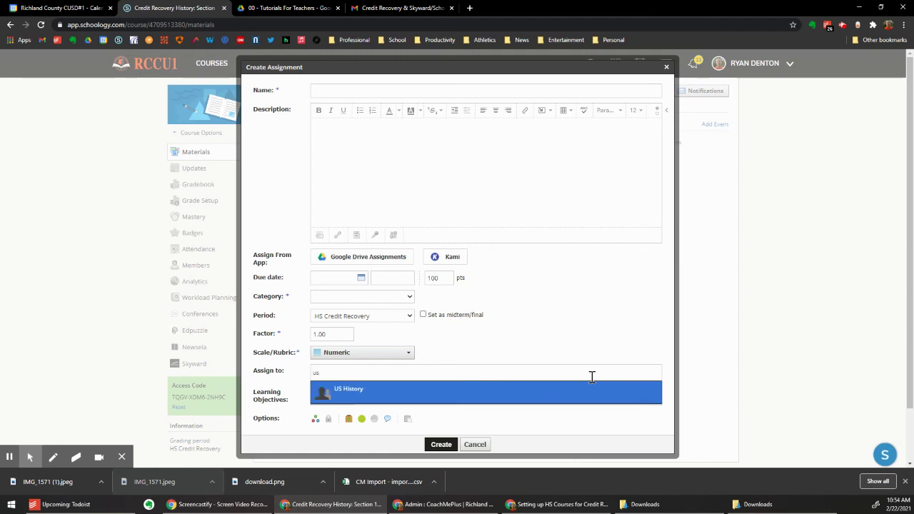
{"action": "left_click", "coordinate": [337, 391]}
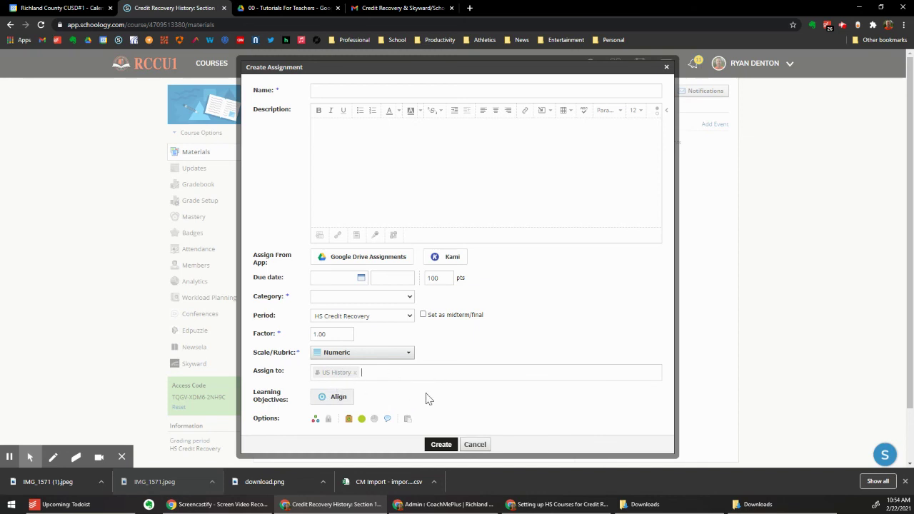
{"action": "left_click", "coordinate": [473, 446]}
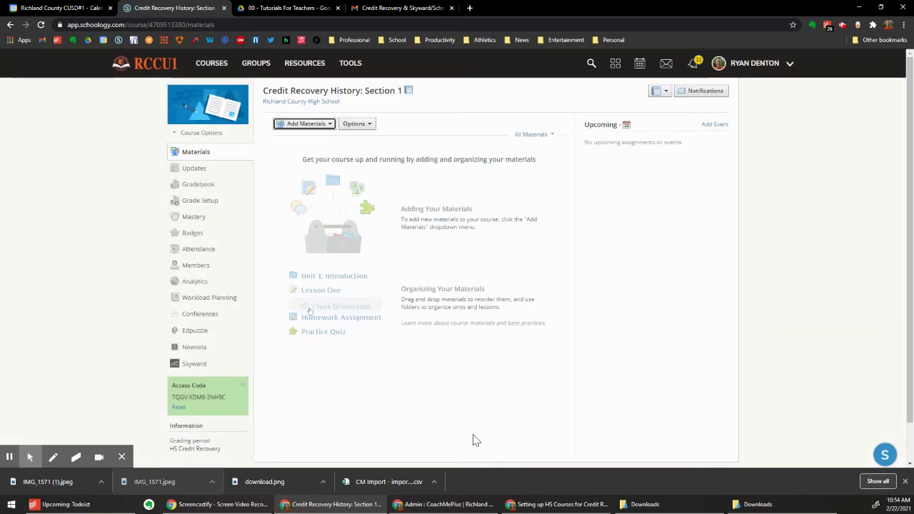